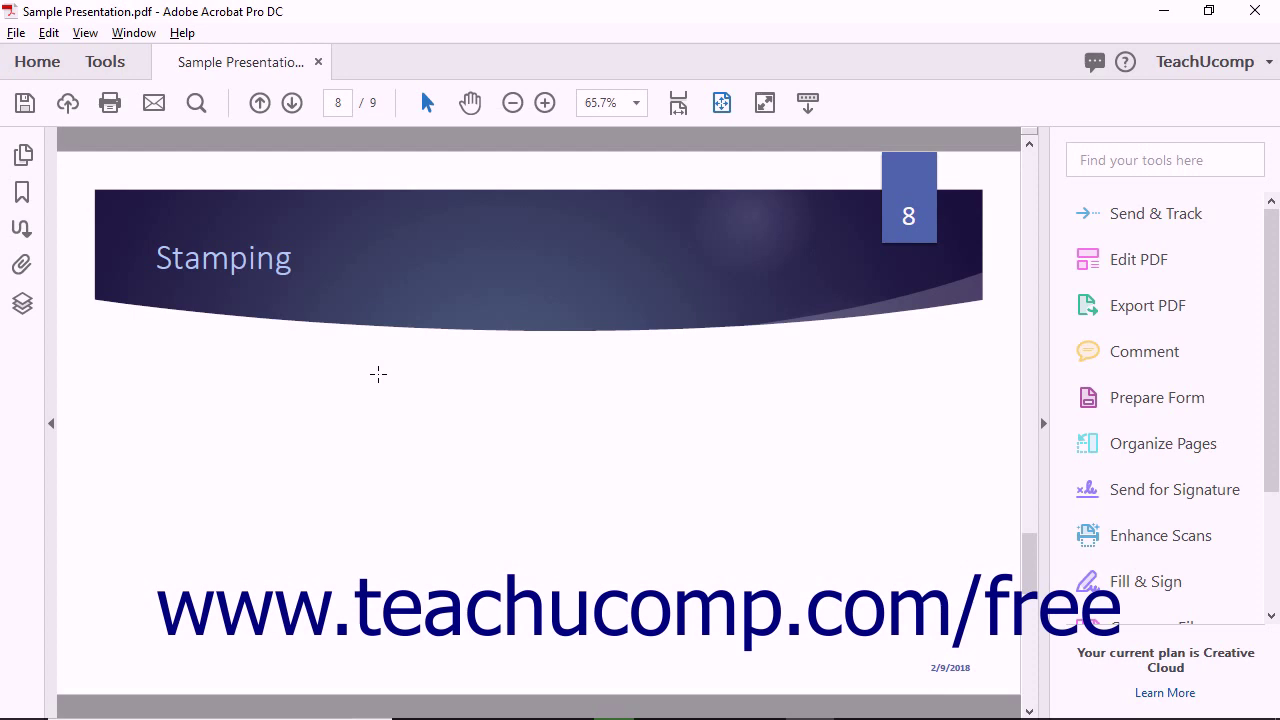
Place the CONFIDENTIAL stamp from the Standard Business category below the title on page 8.
left_click(1137, 351)
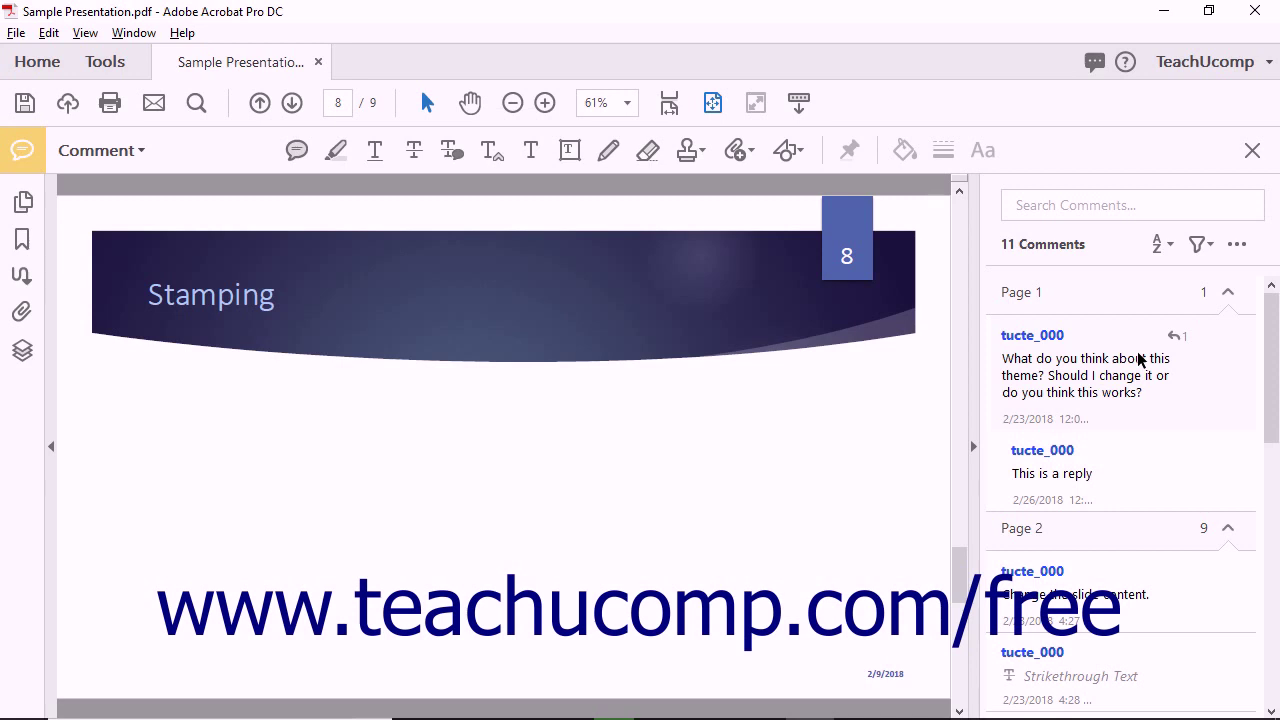
left_click(697, 152)
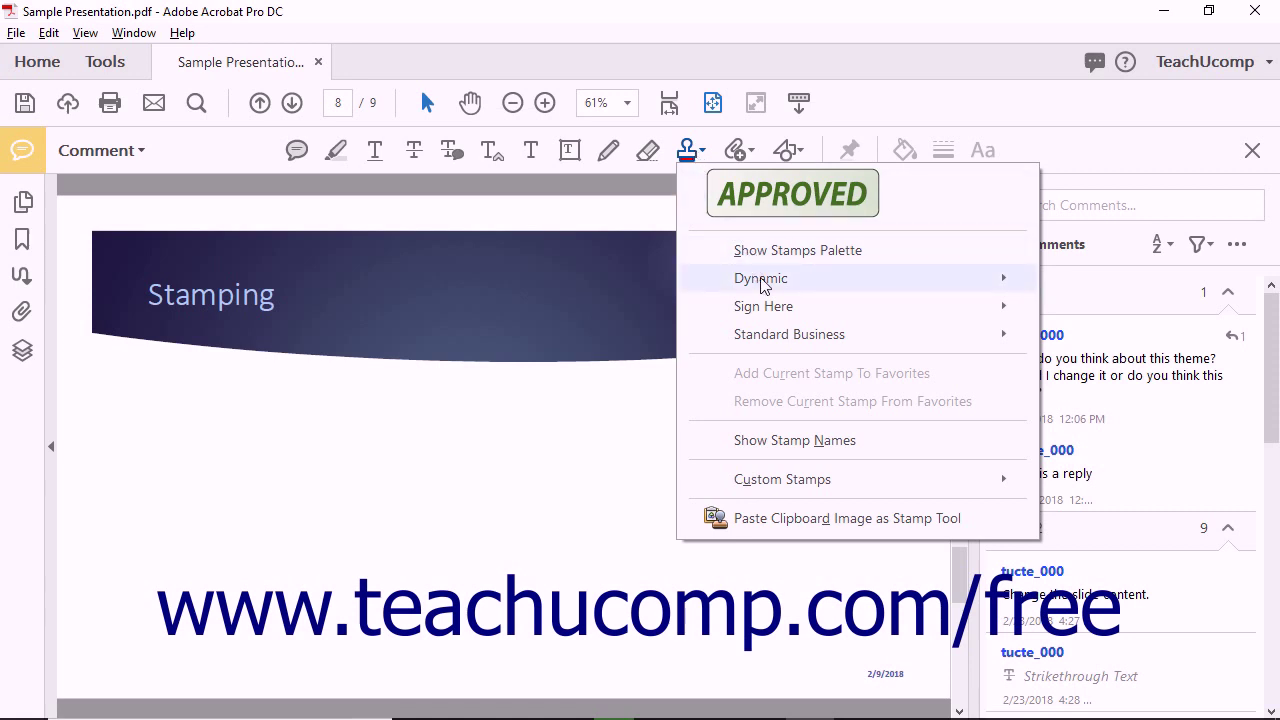
mouse_move(763, 286)
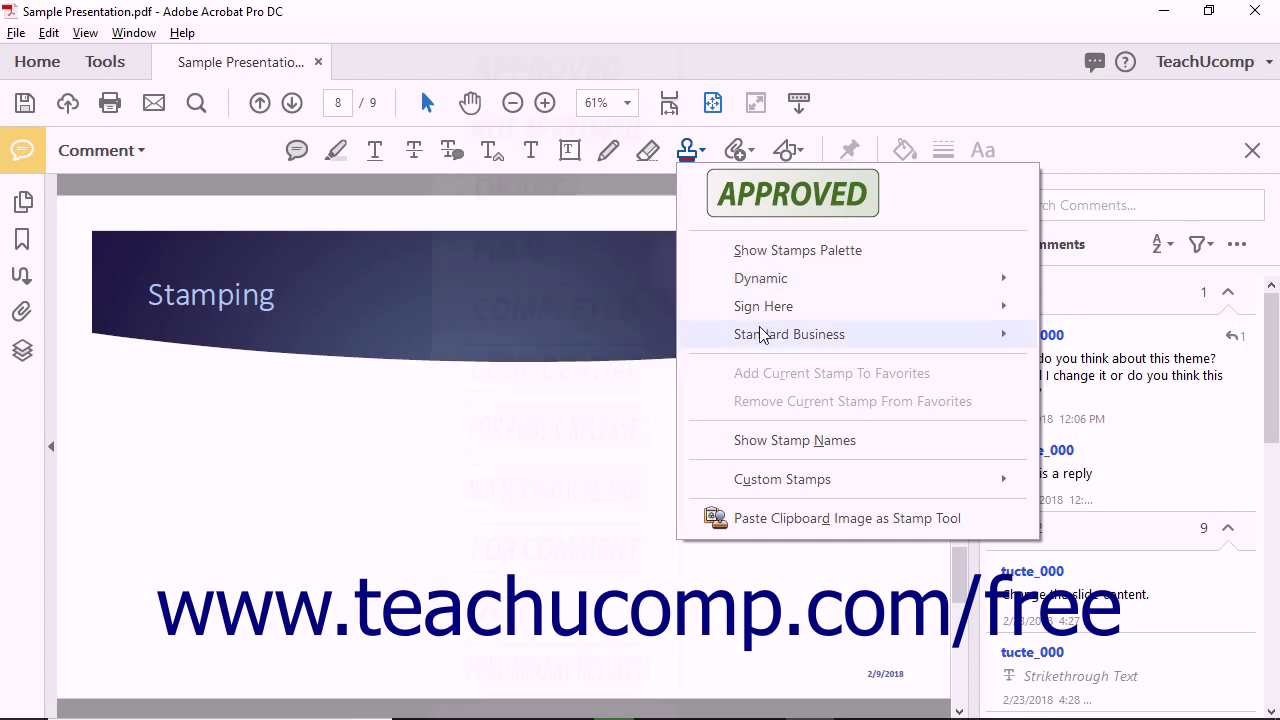
mouse_move(760, 334)
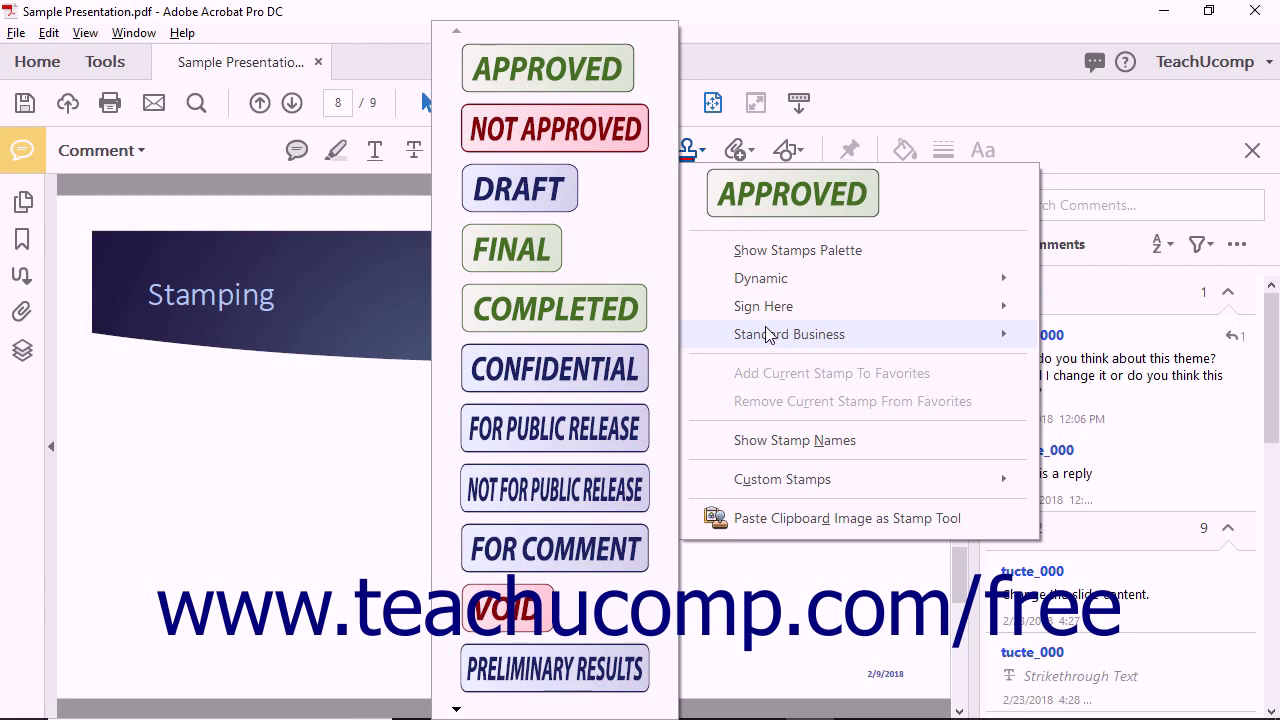
left_click(635, 373)
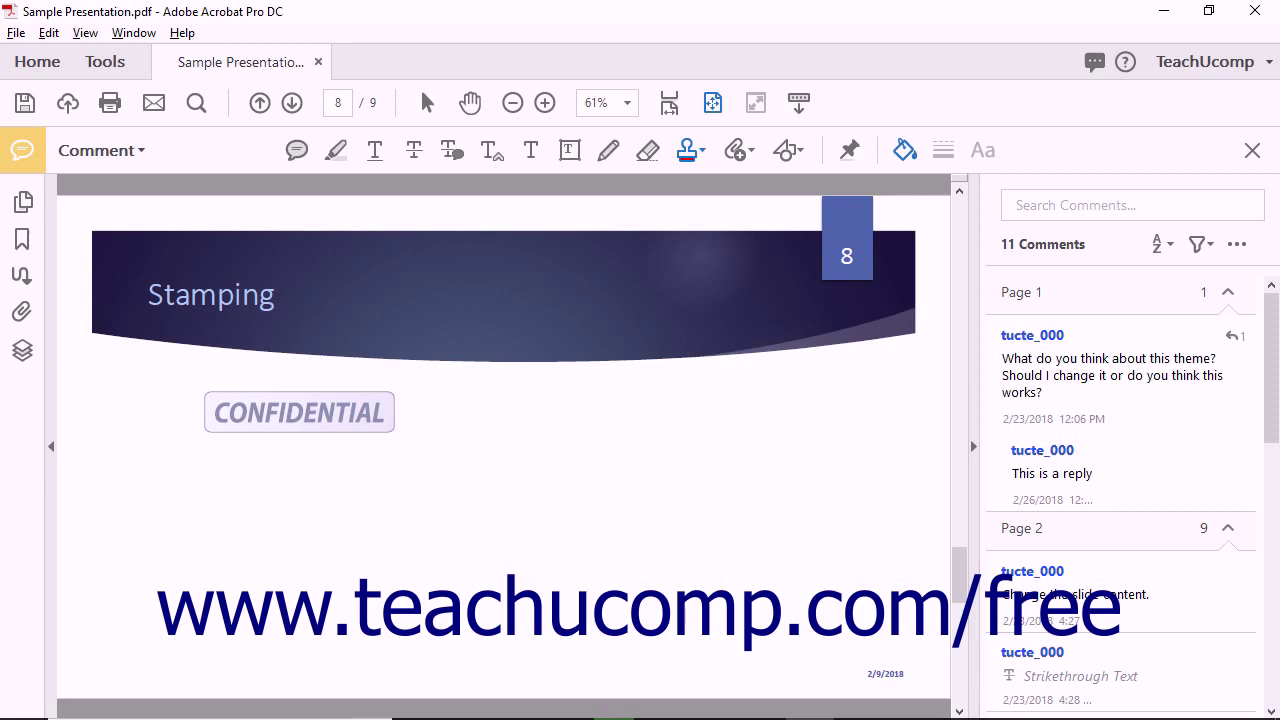
left_click(298, 411)
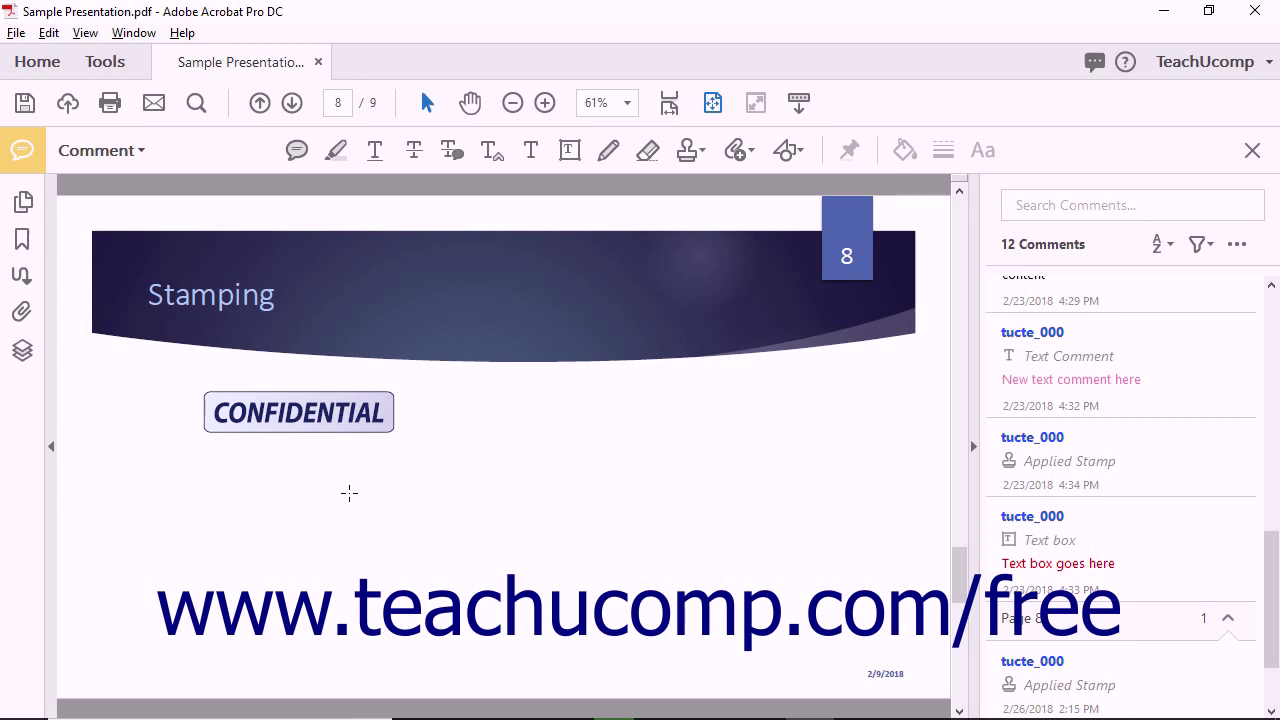
Select the COMPLETED stamp from the Standard Business category and add it to the favorite stamps.
left_click(701, 151)
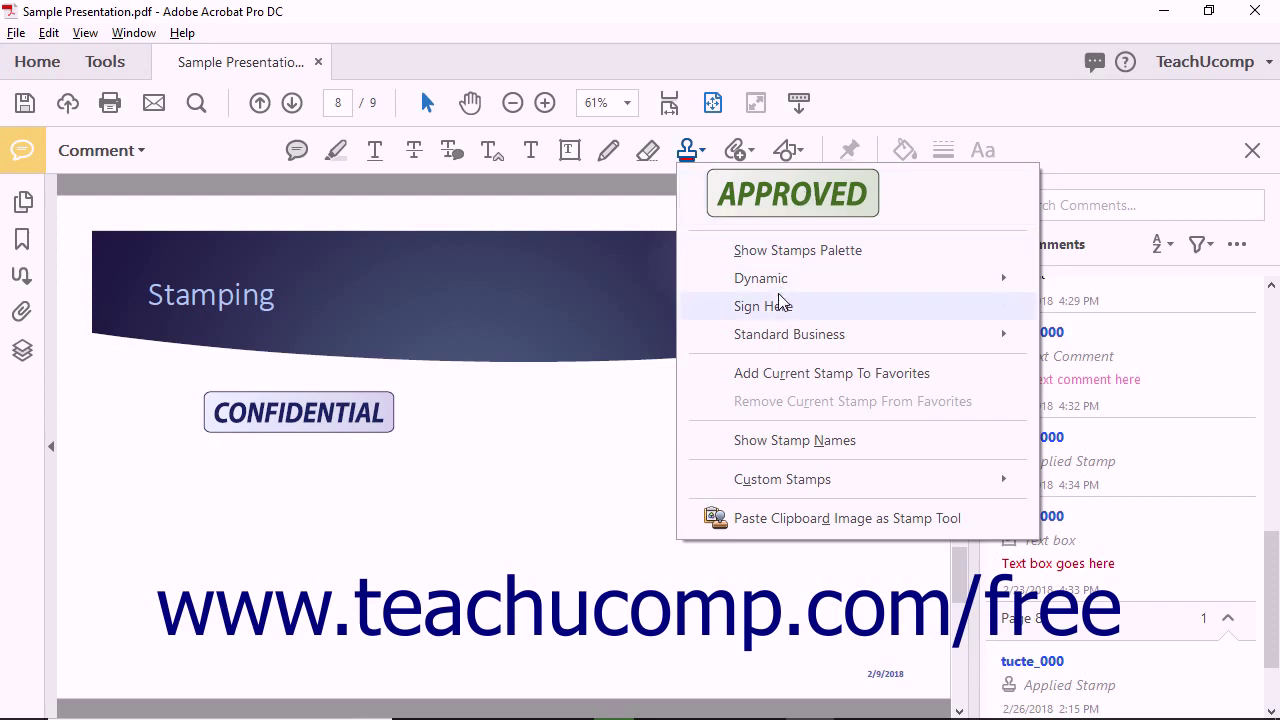
left_click(555, 309)
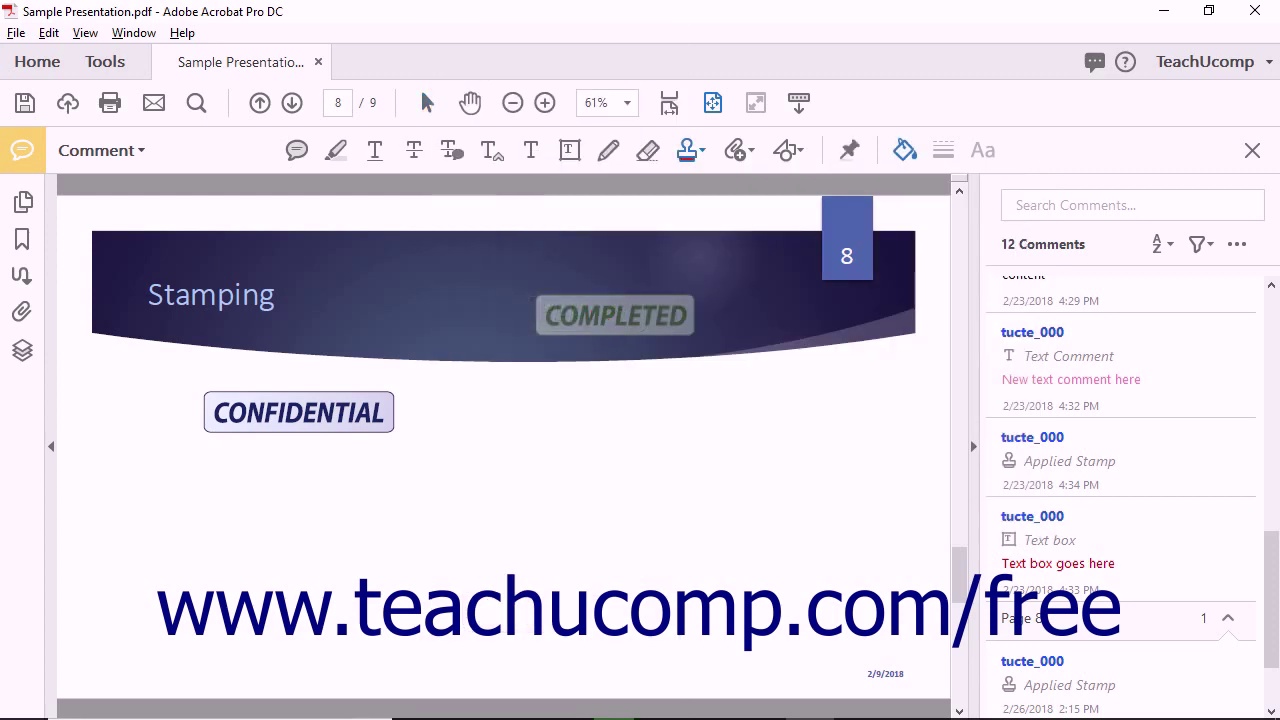
left_click(686, 152)
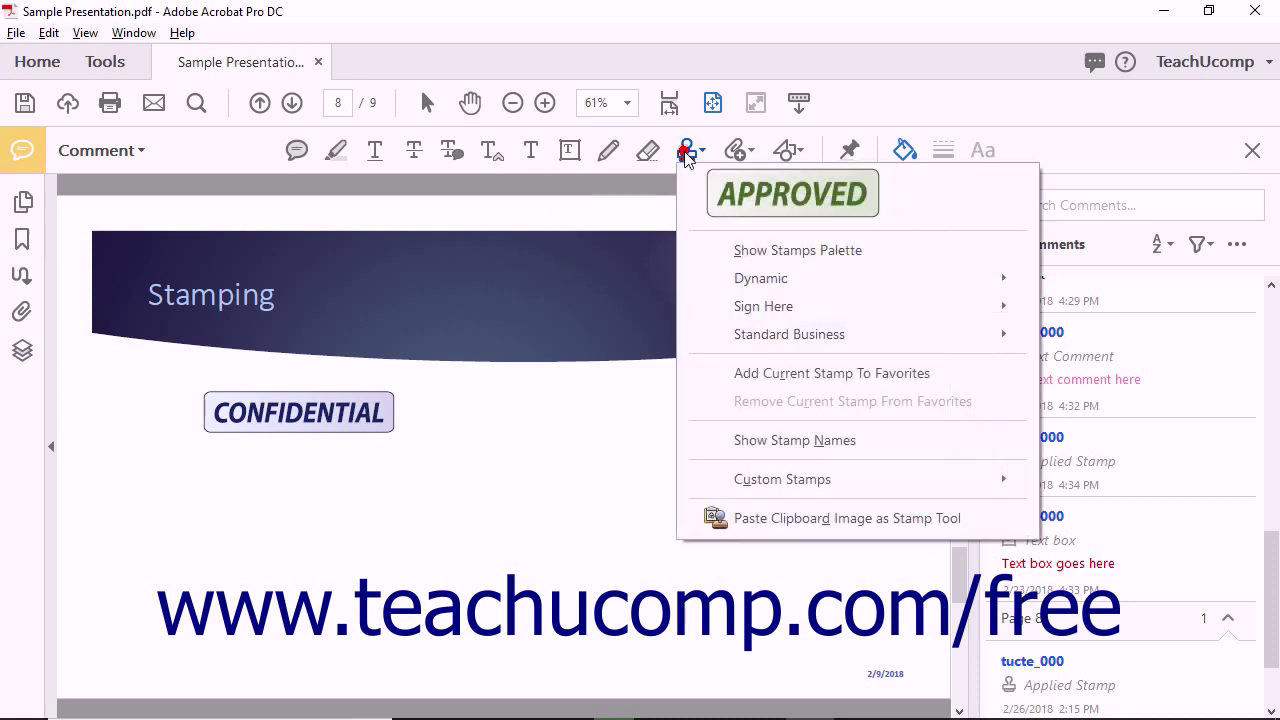
left_click(786, 375)
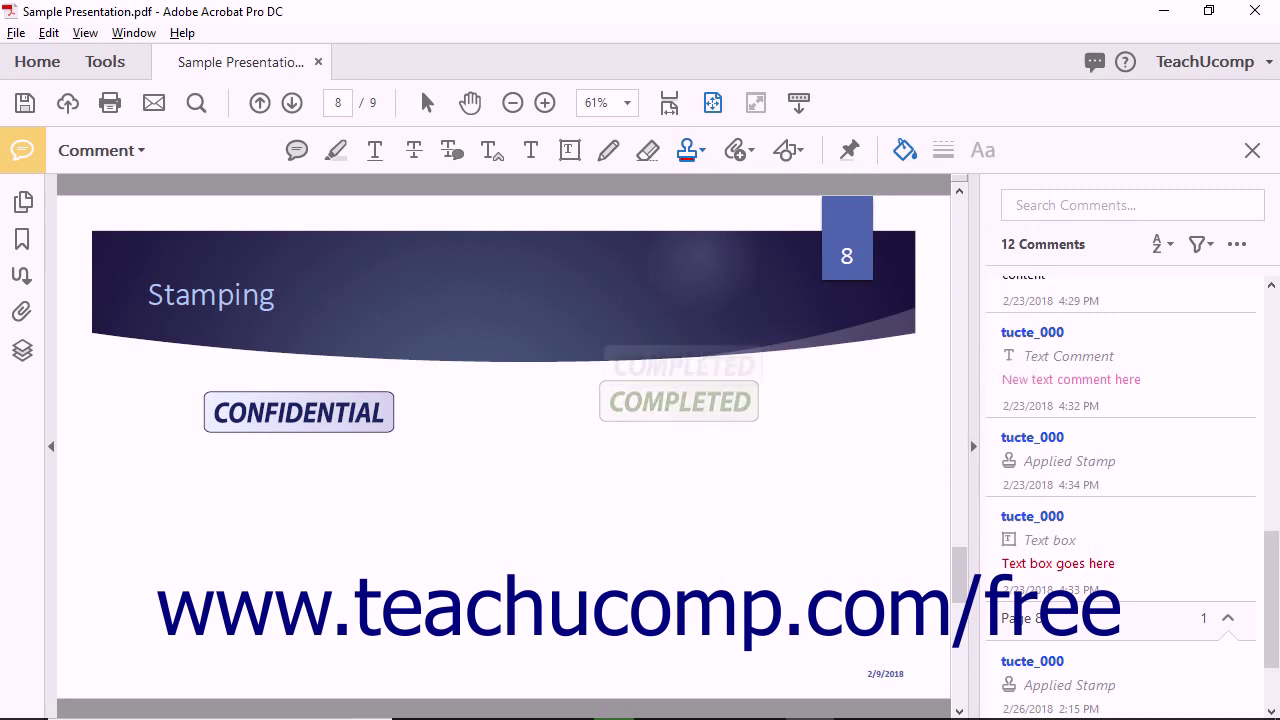
Remove the COMPLETED stamp from the favorites and leave the stamp tool without placing it.
left_click(690, 150)
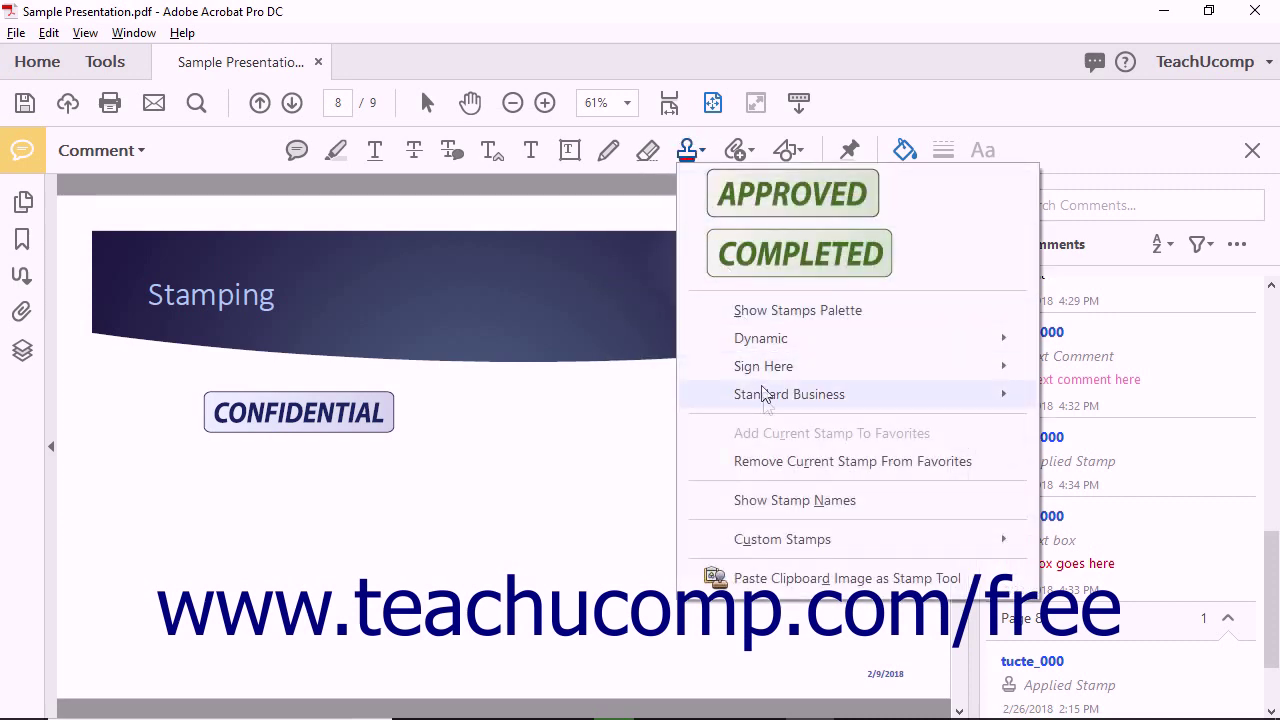
left_click(777, 462)
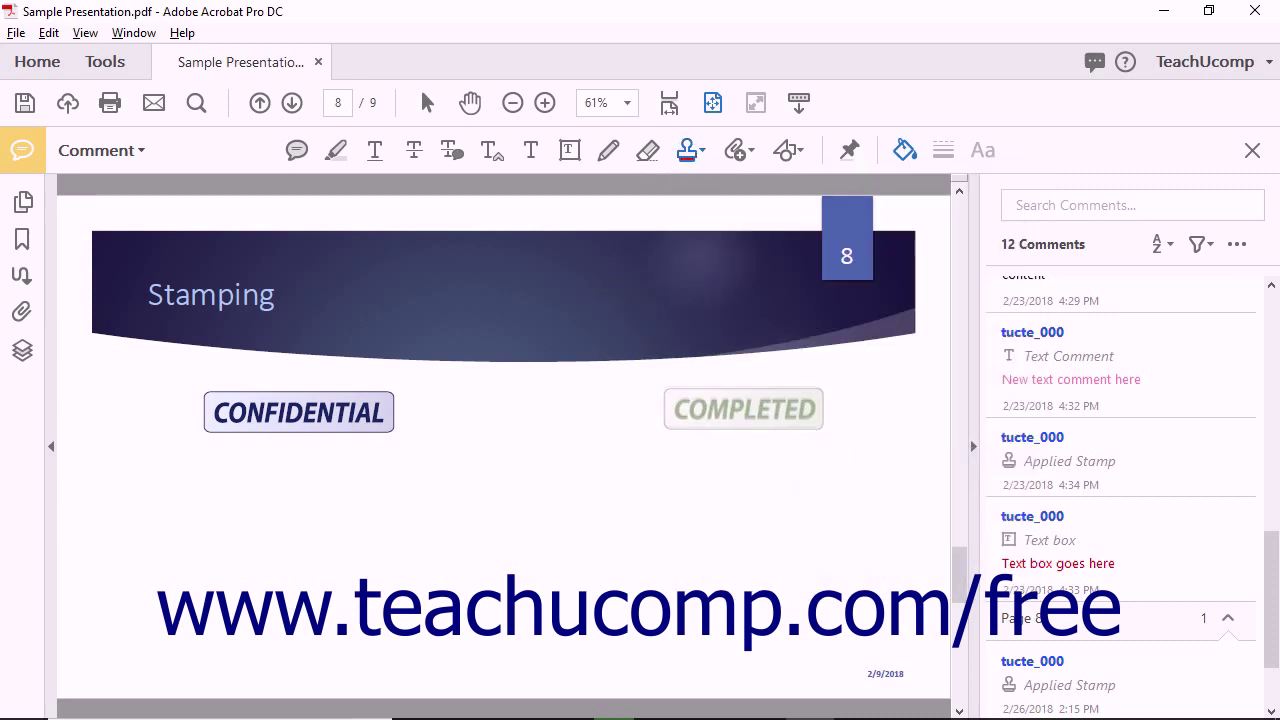
key("Escape")
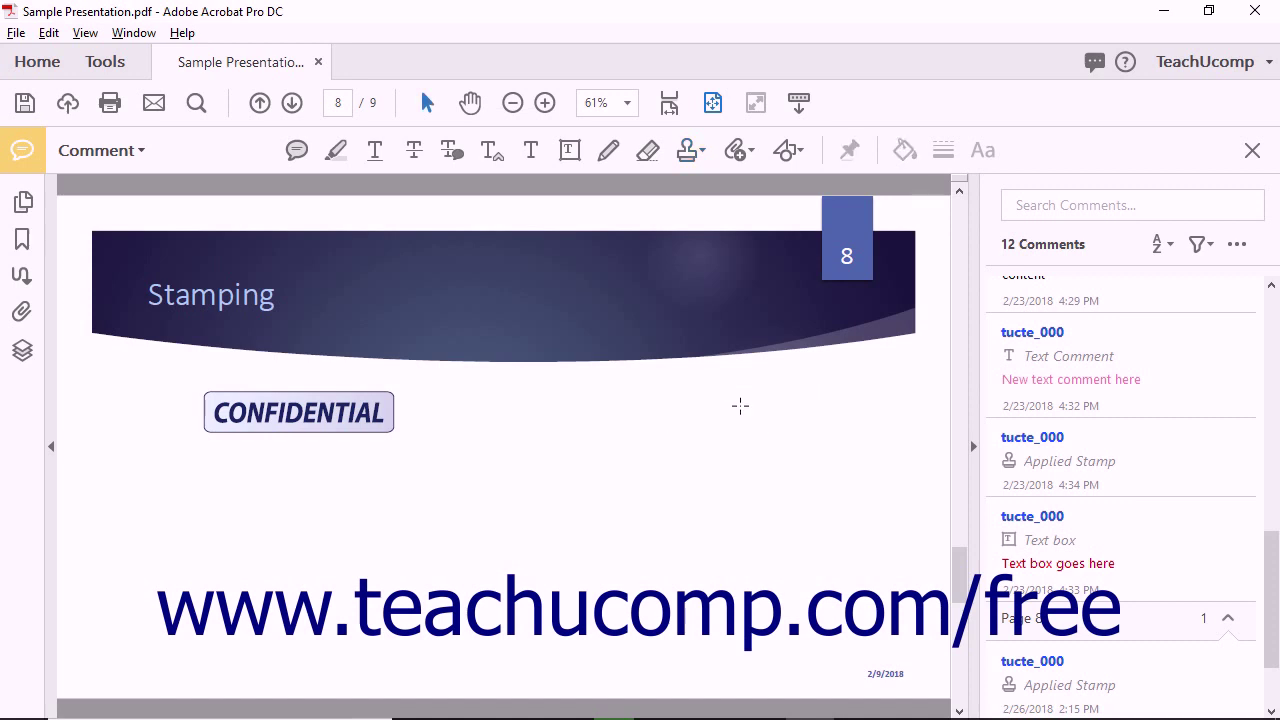
Start creating a custom stamp using the REJECTED Stamp image from the Pictures folder.
left_click(697, 155)
mouse_move(783, 486)
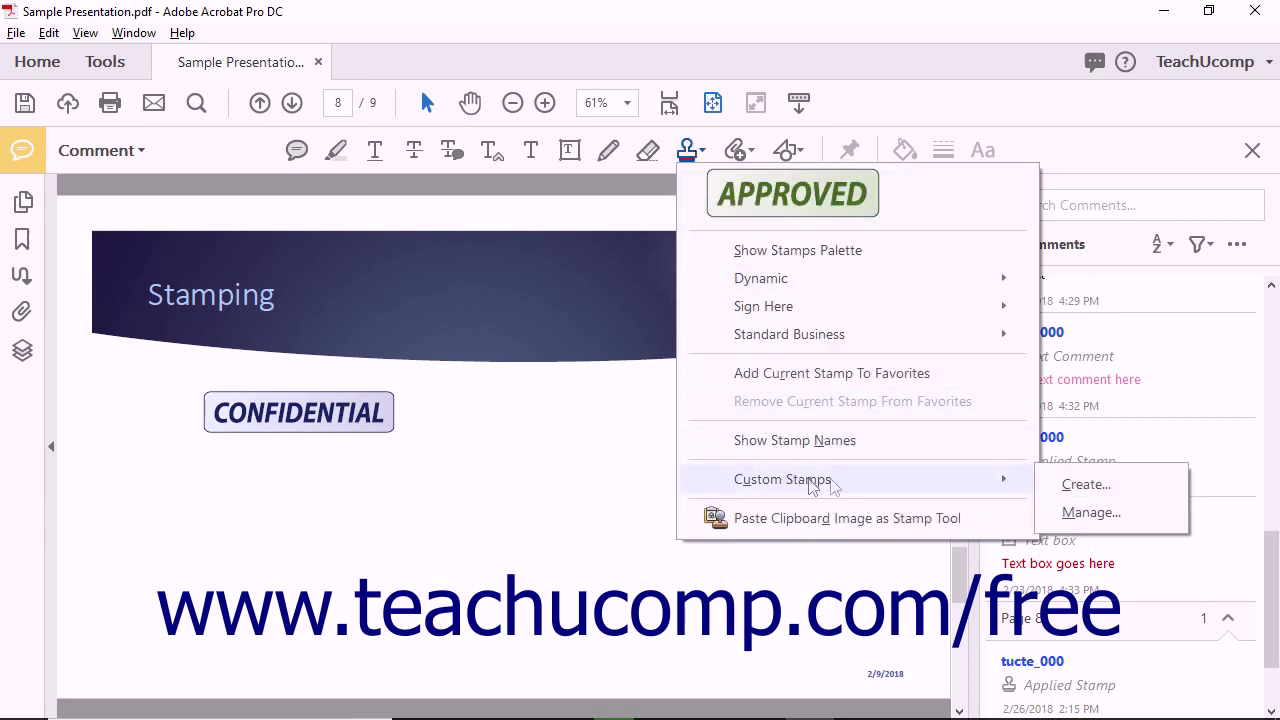
left_click(1065, 486)
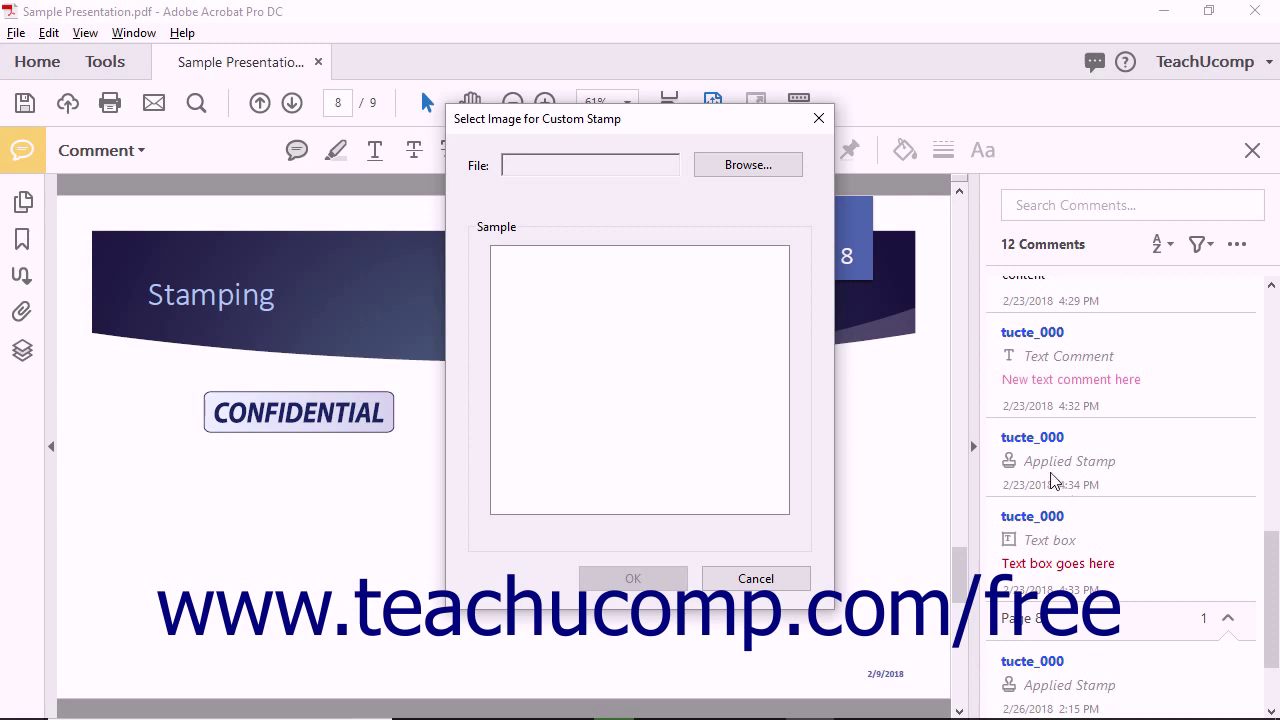
left_click(773, 177)
left_click(528, 394)
scroll(655, 368, "down", 10)
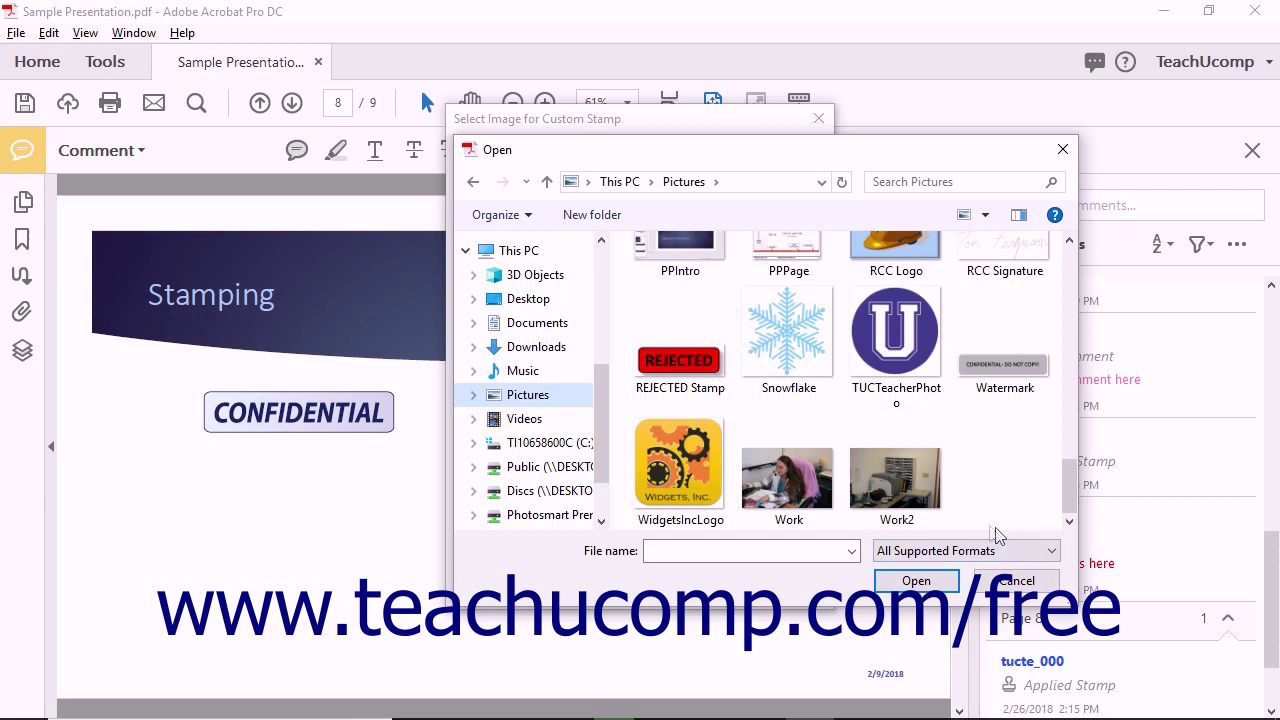
left_click(708, 370)
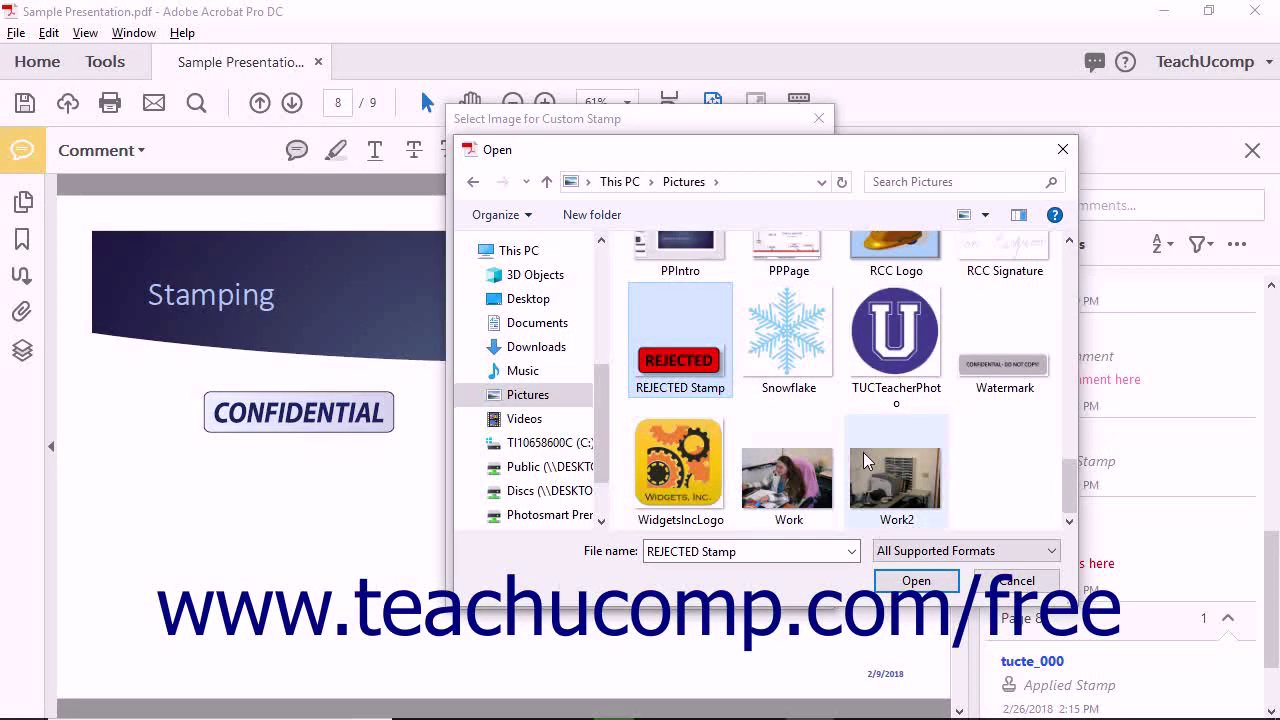
left_click(906, 579)
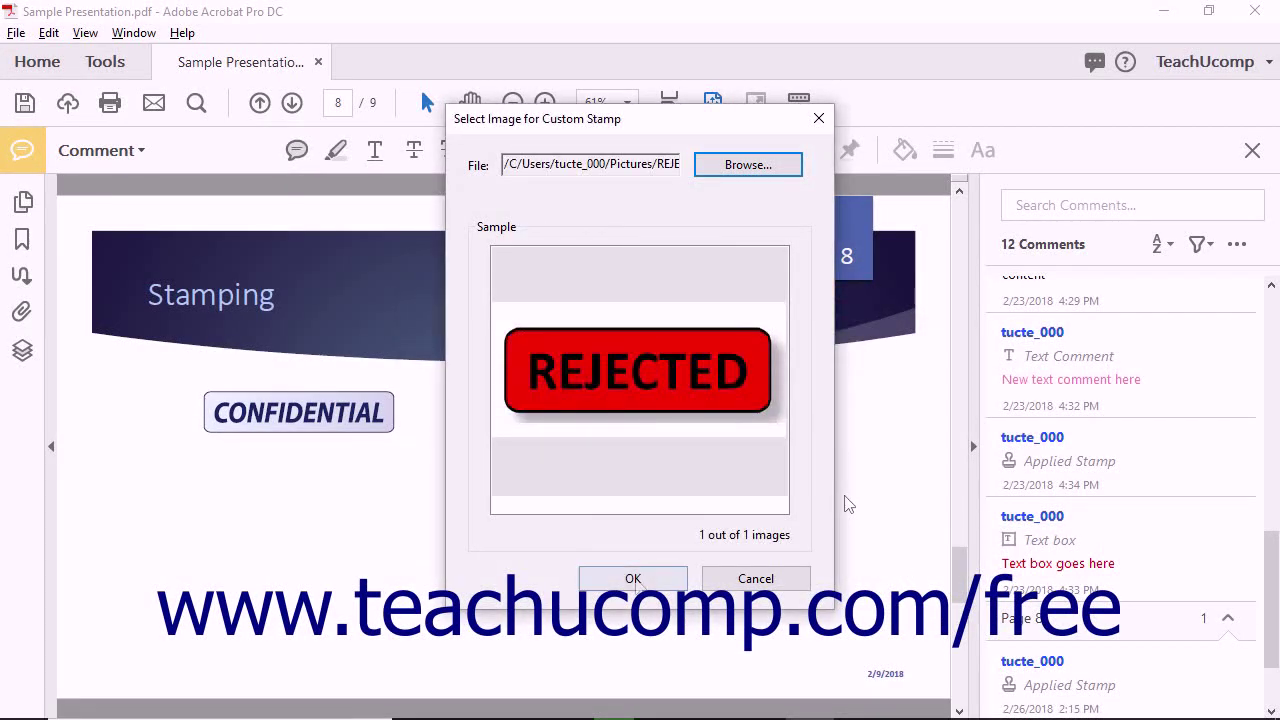
left_click(633, 580)
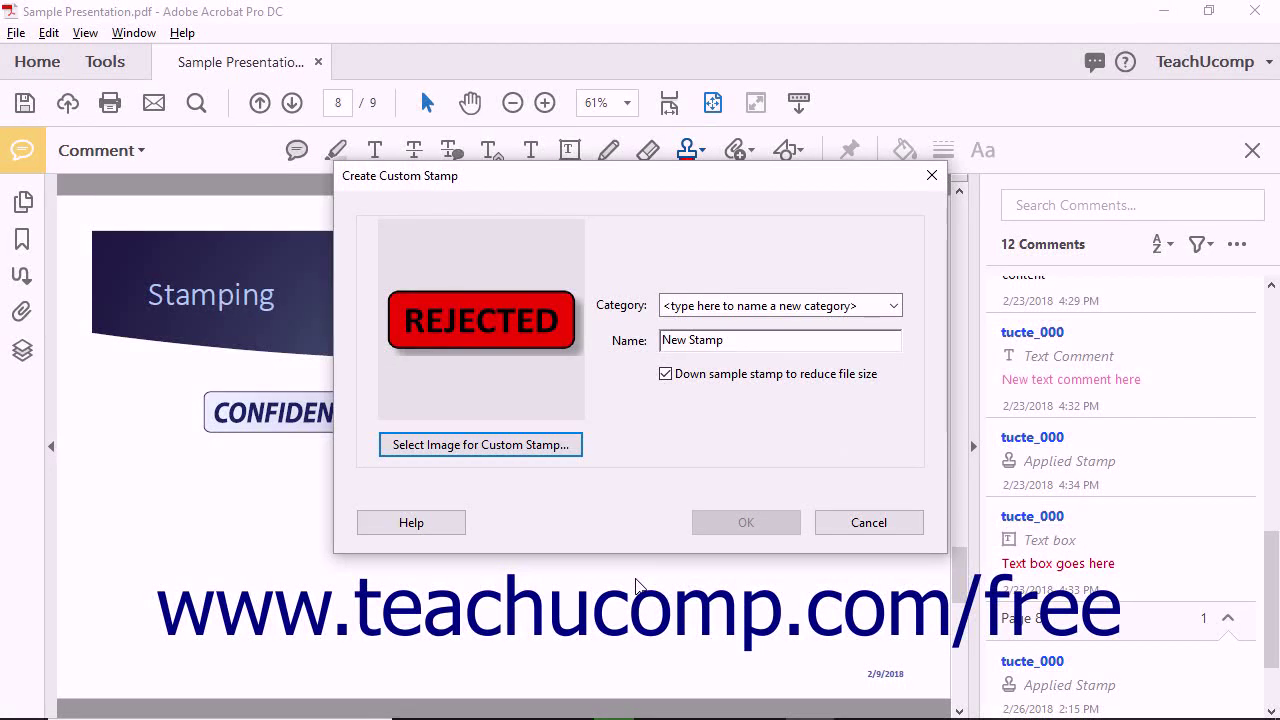
Assign the custom stamp to the Standard Business category, name it Rejected, and create it.
left_click(892, 308)
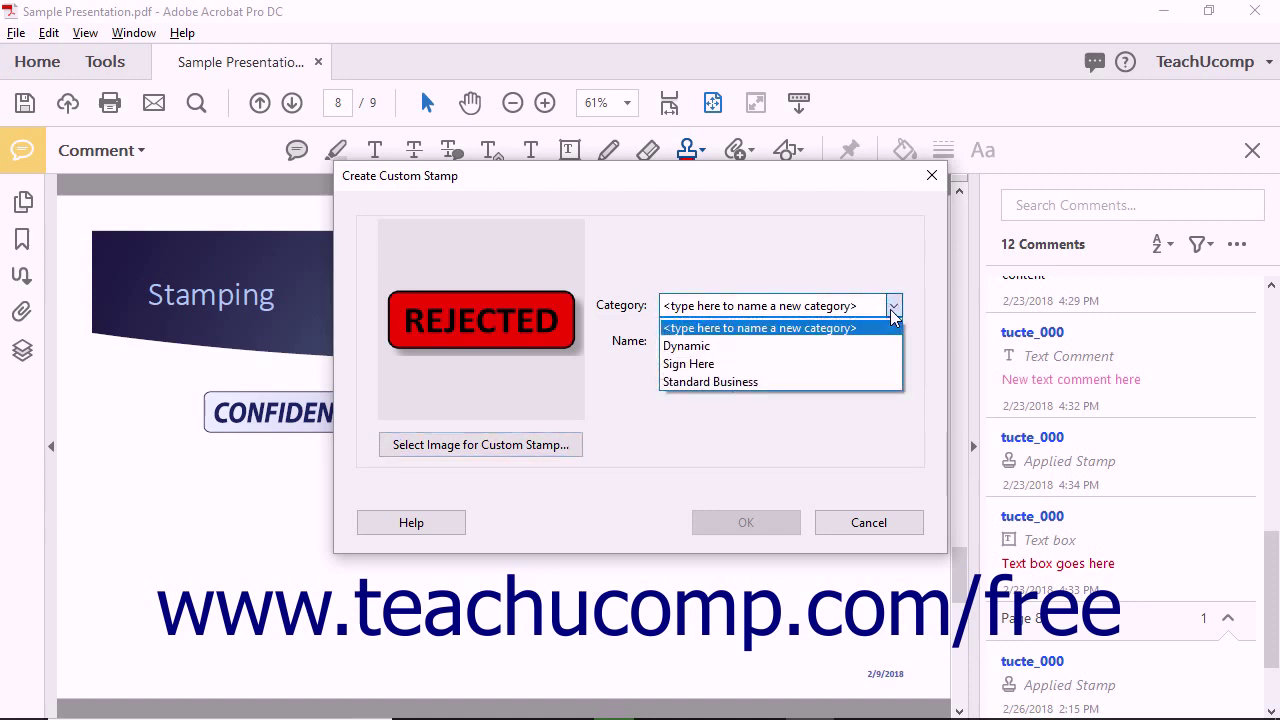
left_click(856, 381)
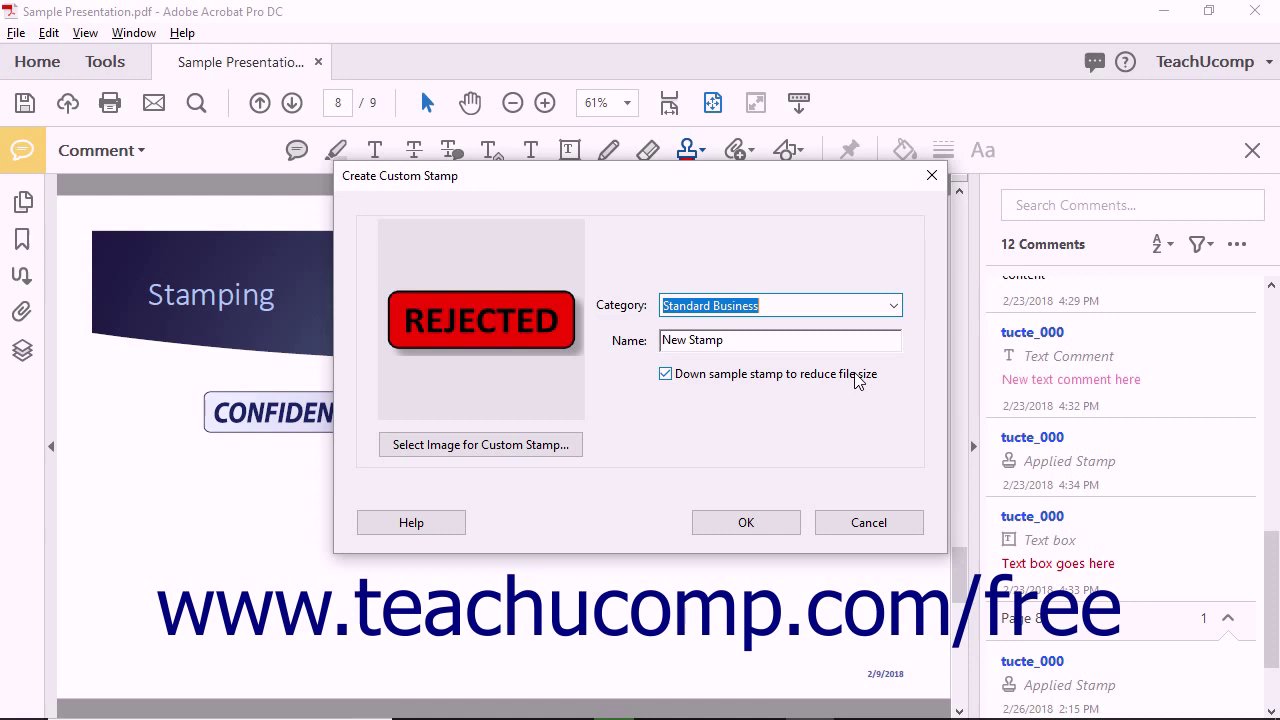
left_click(769, 340)
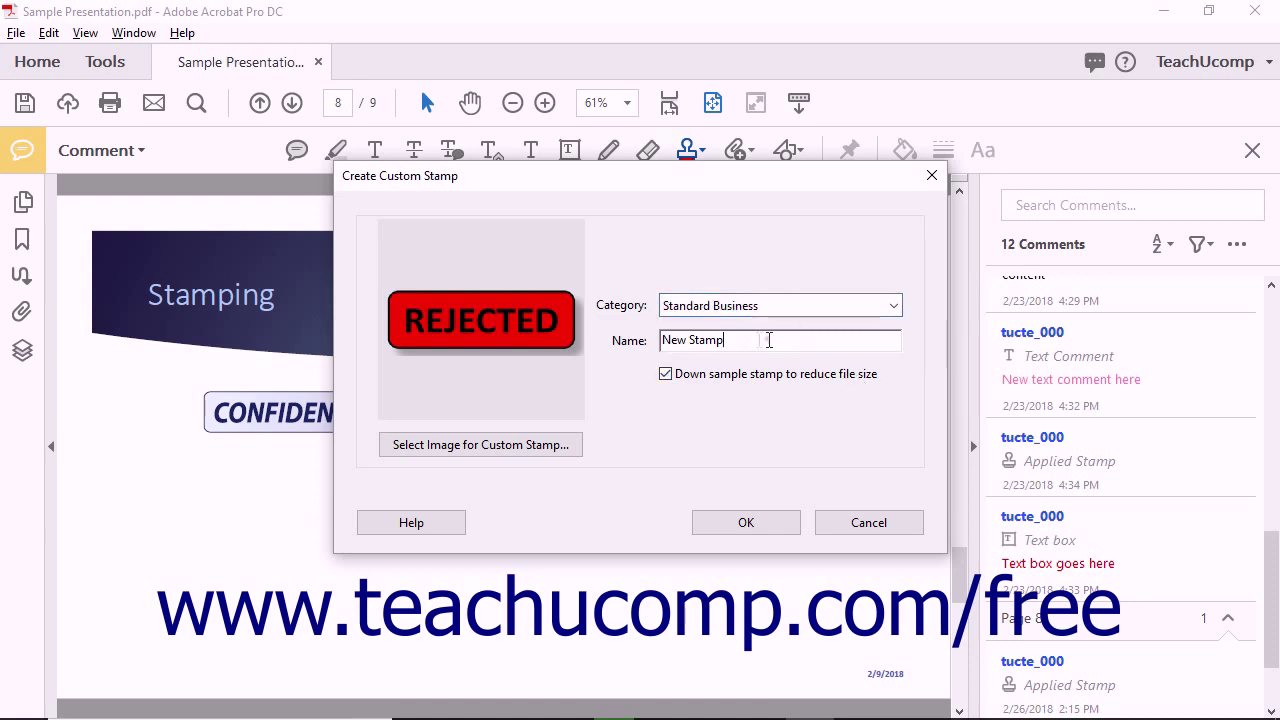
key("ctrl+a")
type("Rejected")
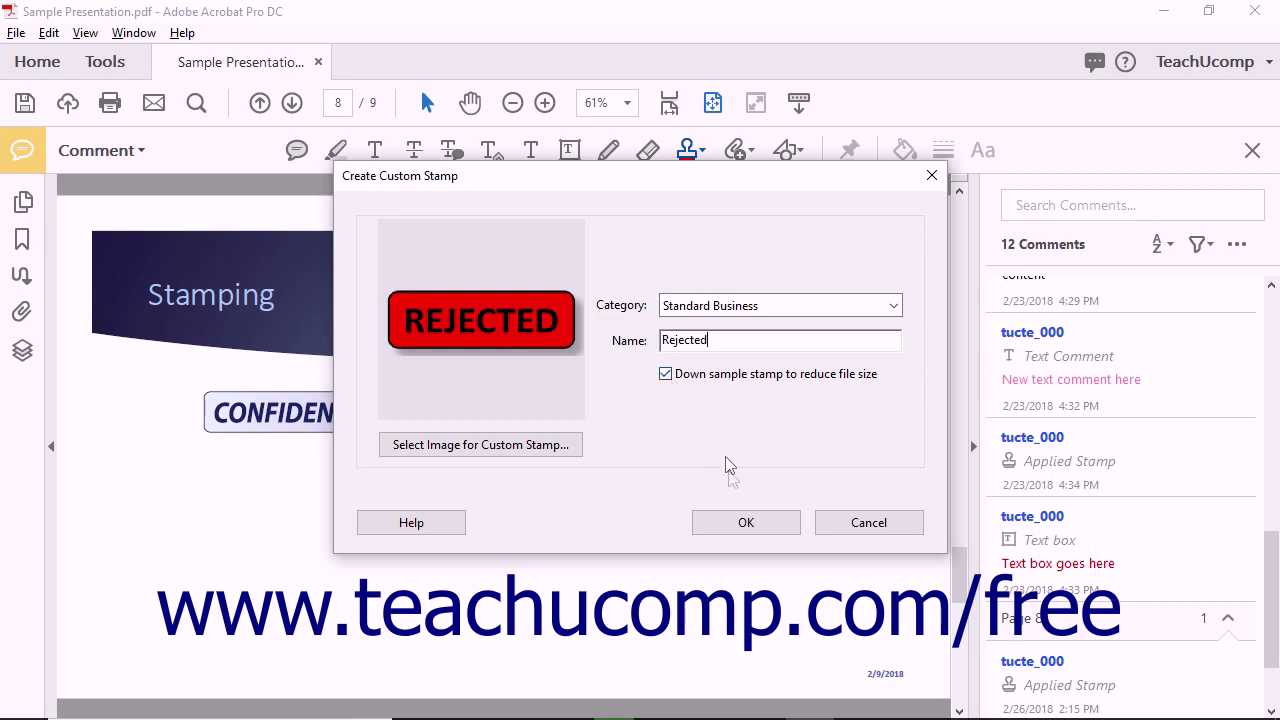
left_click(743, 525)
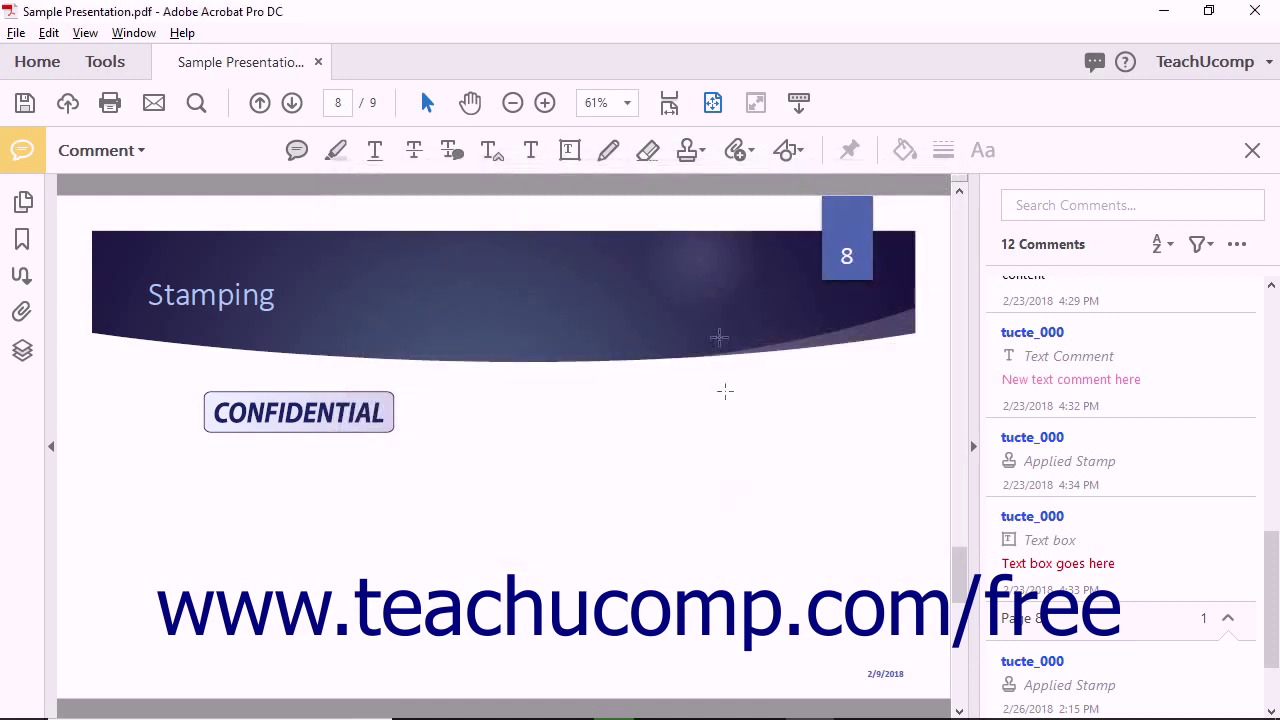
Place the custom REJECTED stamp from the Standard Business category below the CONFIDENTIAL stamp on page 8.
left_click(698, 158)
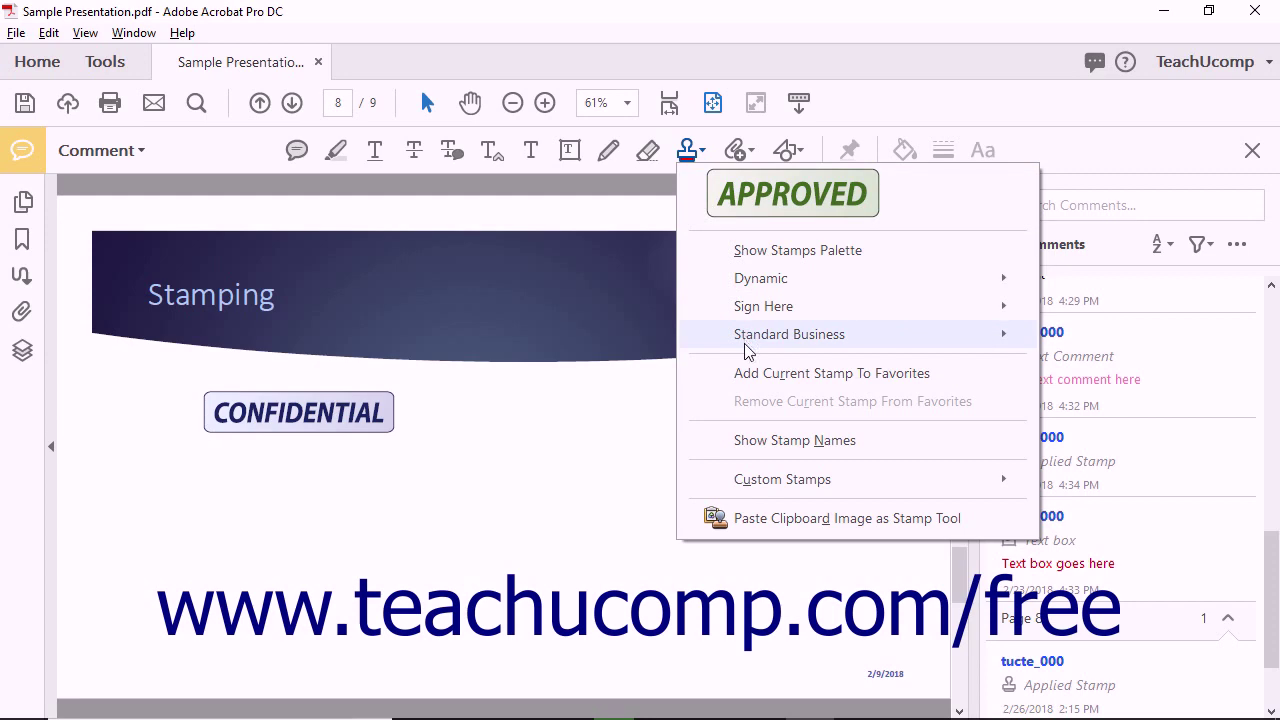
mouse_move(746, 340)
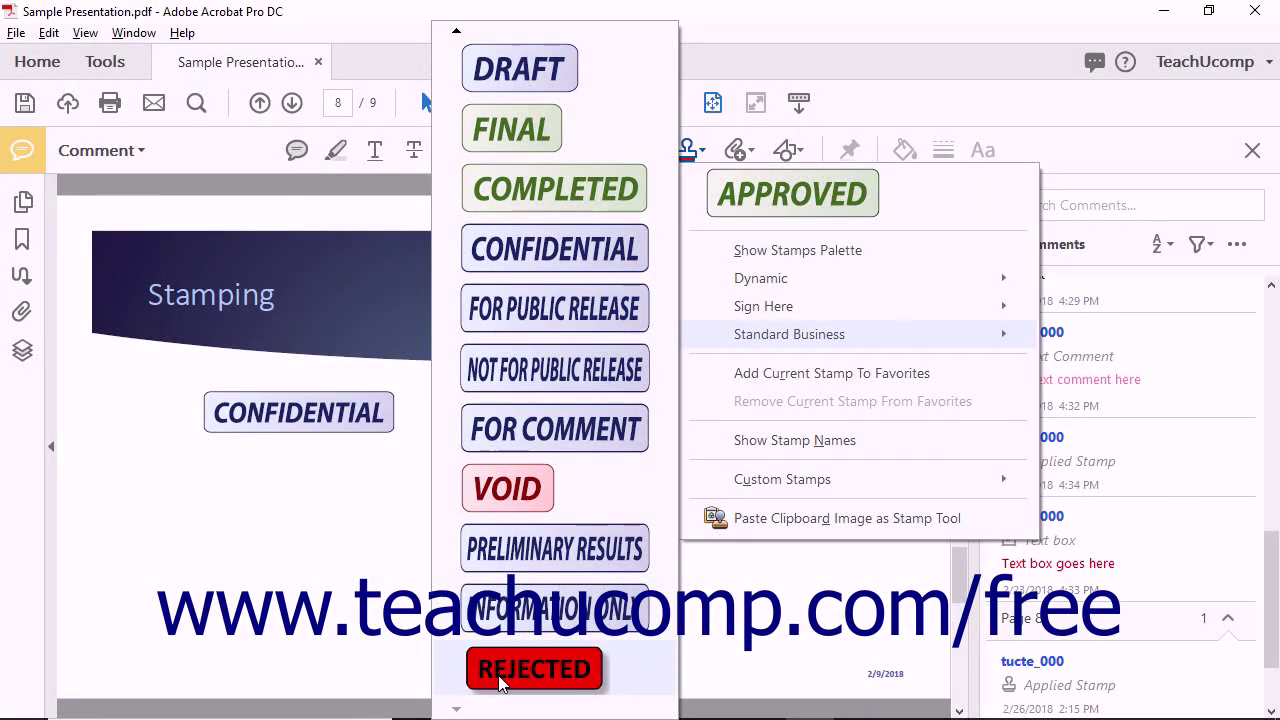
left_click(502, 680)
left_click(270, 489)
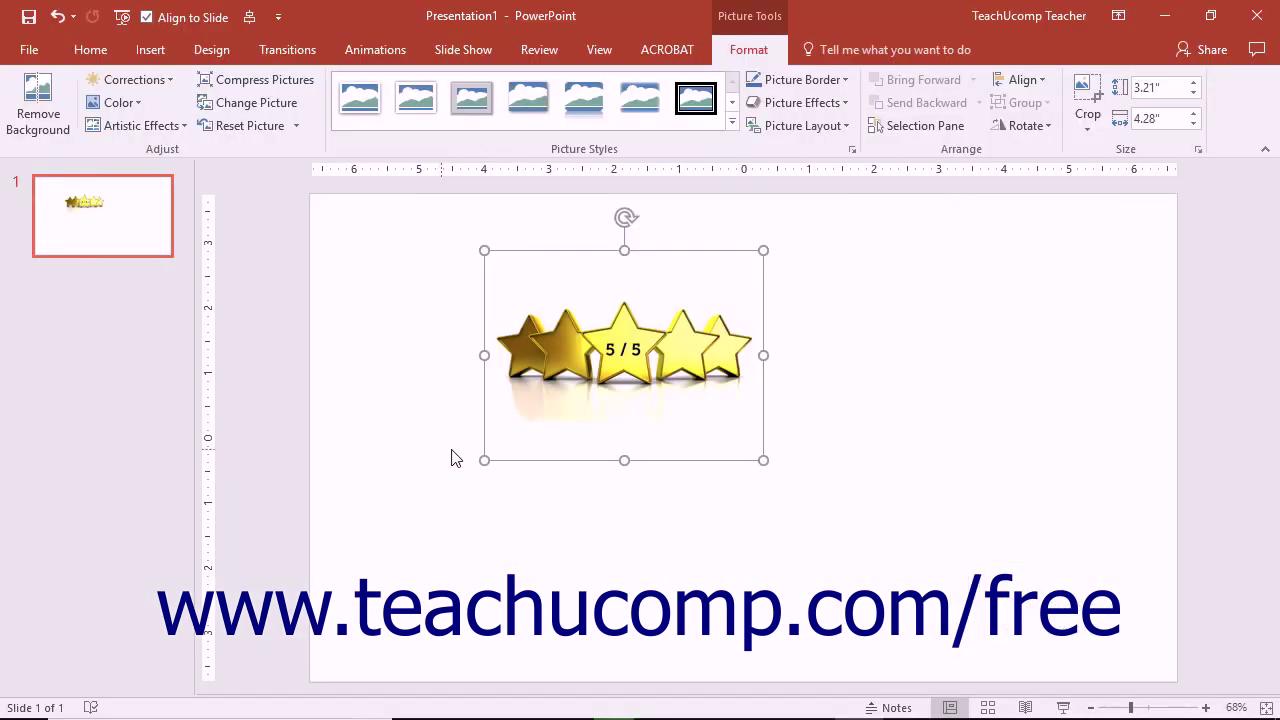
Copy the five-star picture from the PowerPoint slide and stamp the clipboard image on page 8 of the Acrobat document.
right_click(611, 345)
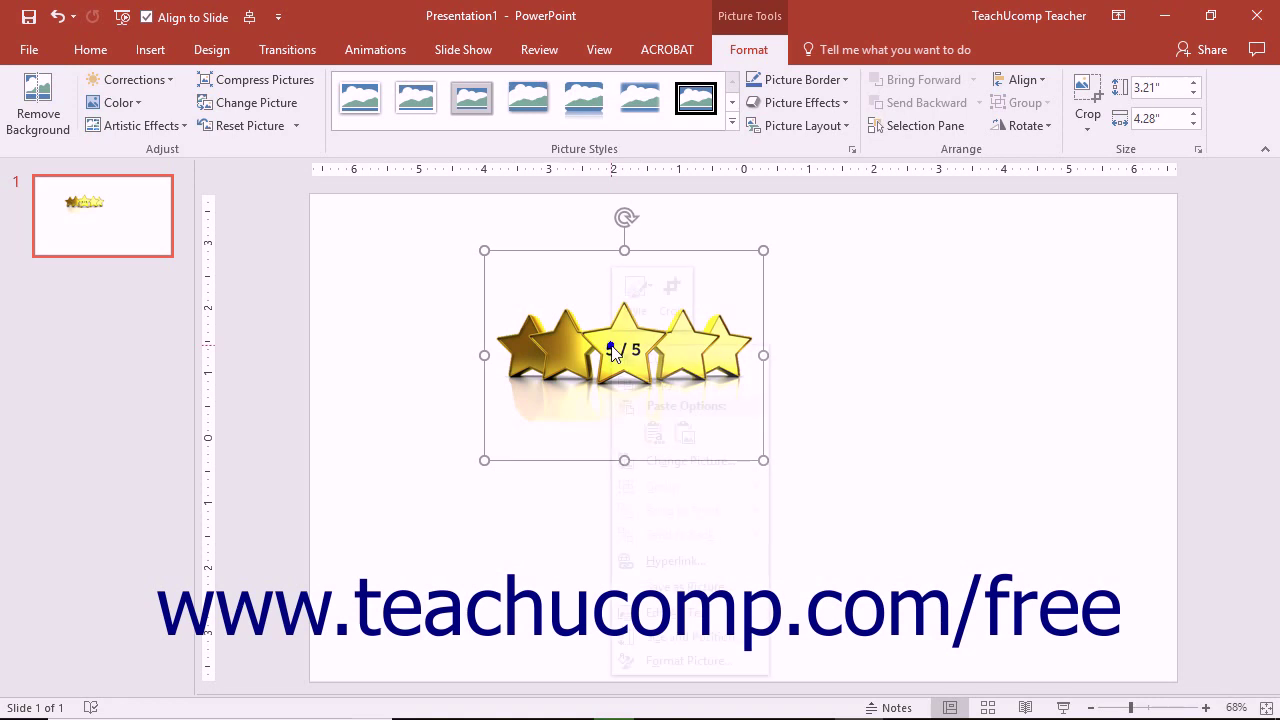
left_click(652, 380)
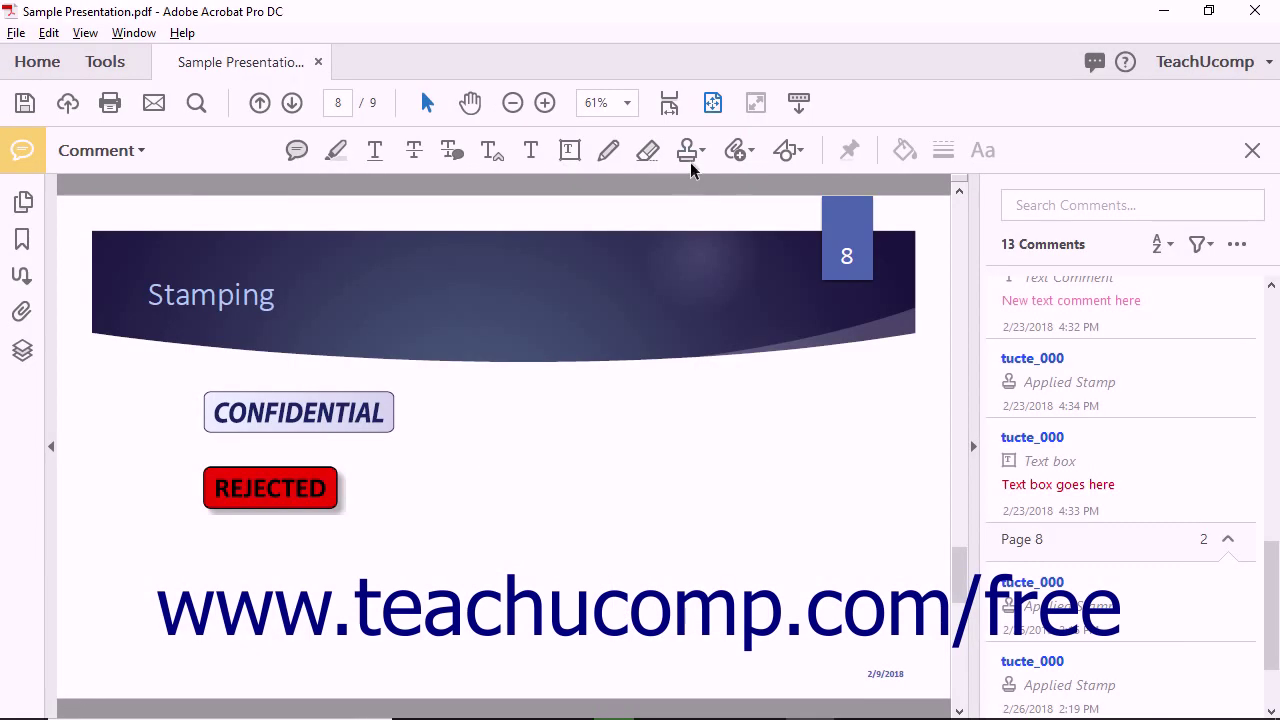
left_click(693, 151)
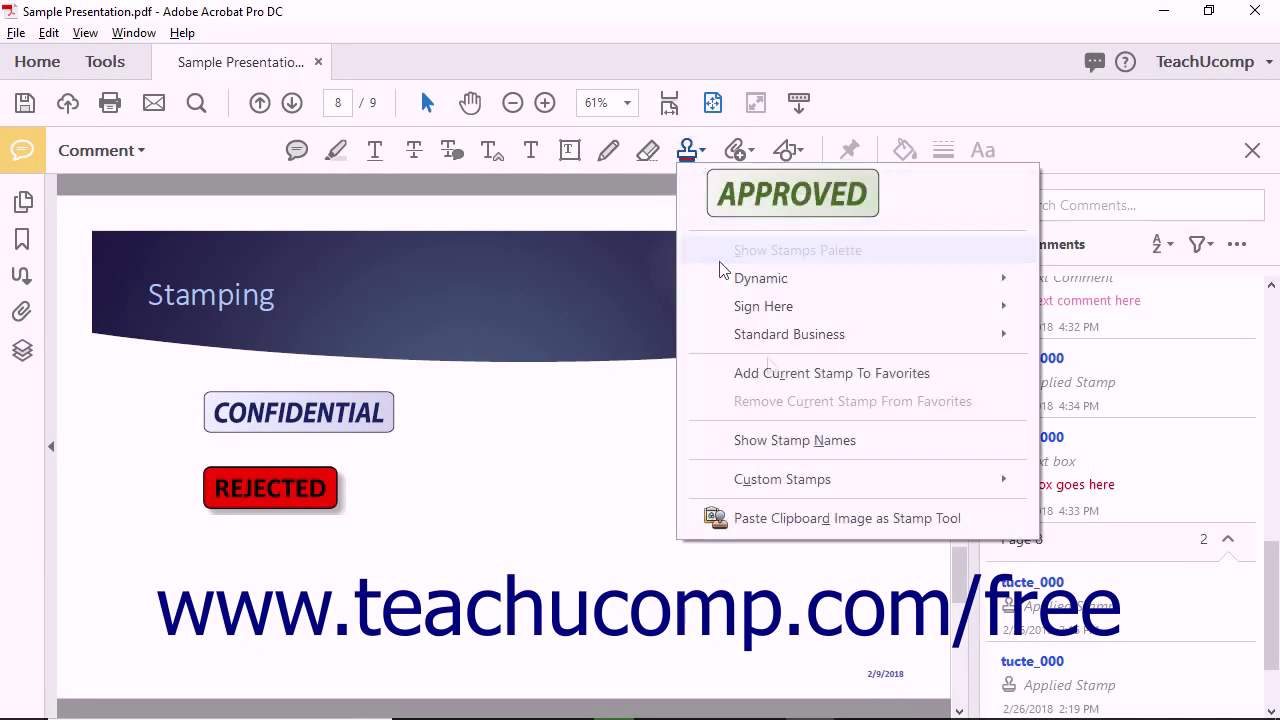
left_click(791, 518)
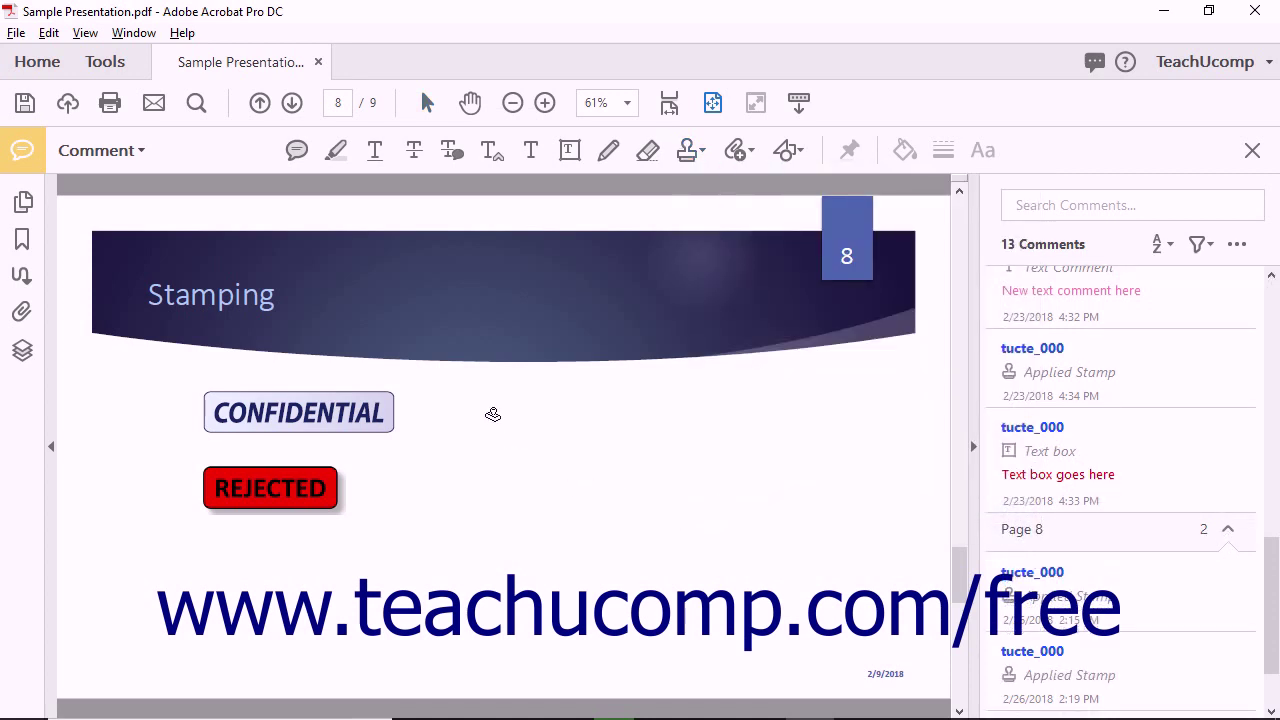
left_click(493, 414)
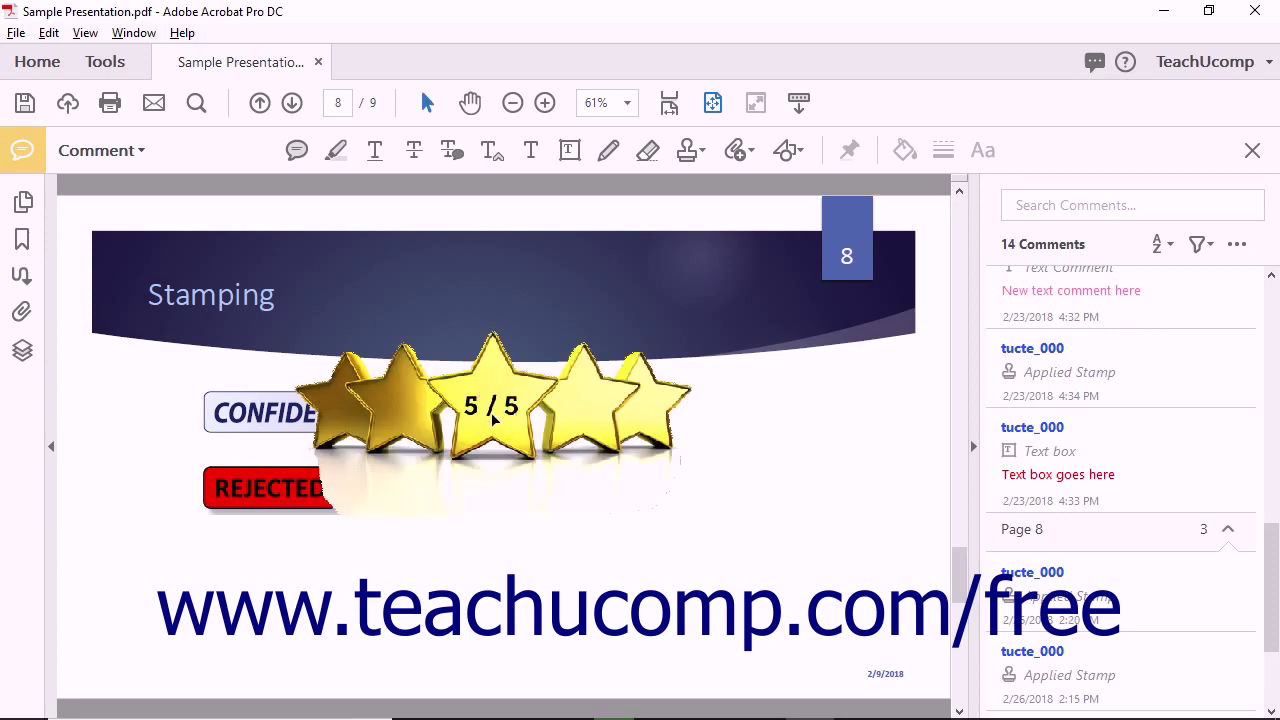